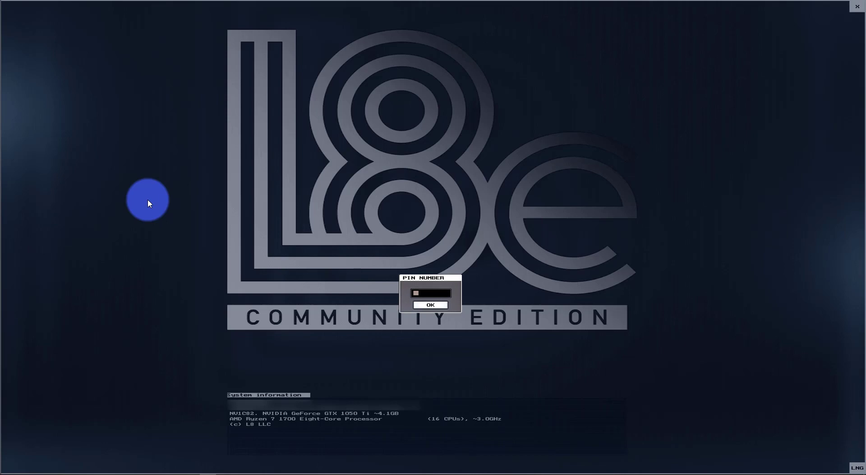
Enter the PIN number and start the program in visualization-only mode.
{"action": "left_click", "coordinate": [417, 295]}
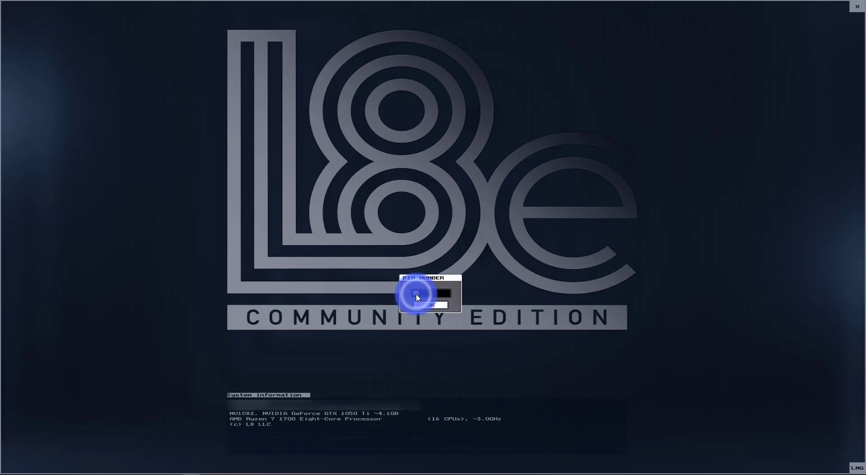
{"action": "key", "text": "Return"}
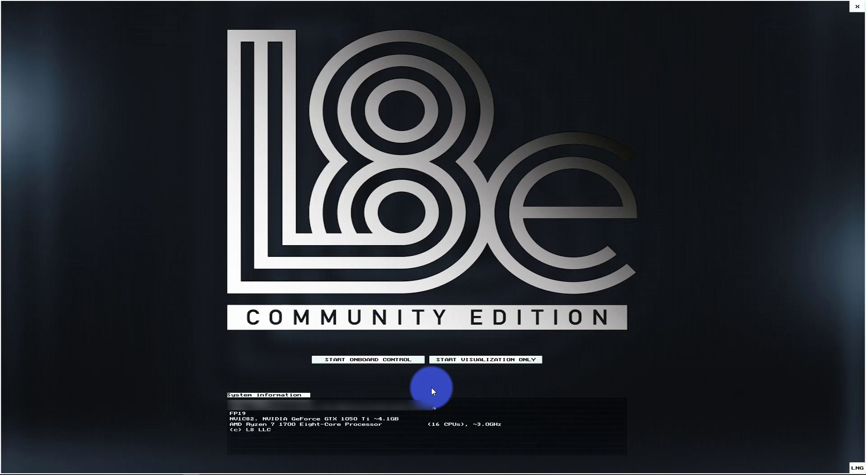
{"action": "left_click", "coordinate": [449, 360]}
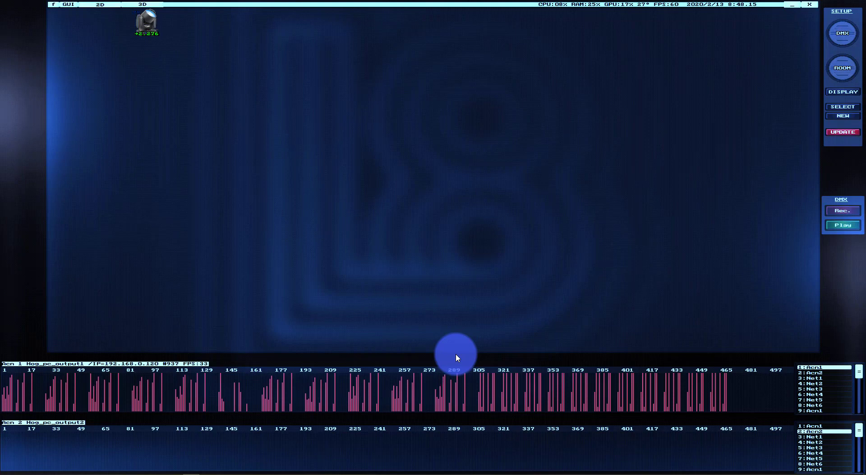
Open the room setup, inspect the stage objects in the 3D scene, and exit with the room saved.
{"action": "left_click", "coordinate": [835, 66]}
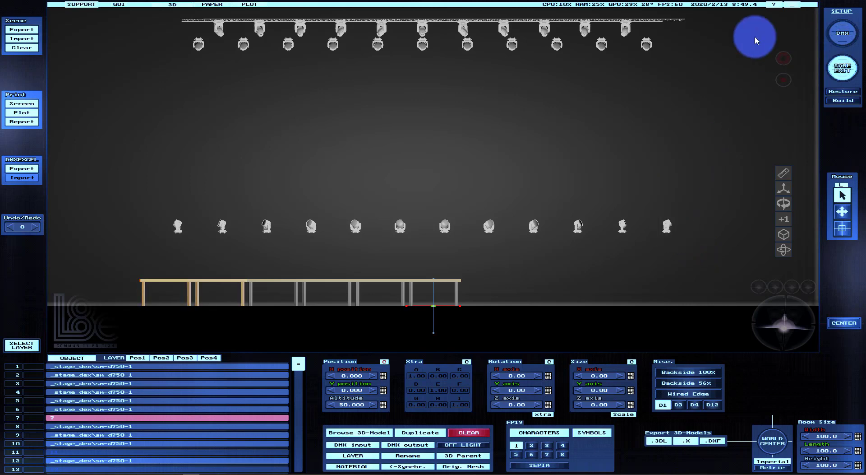
{"action": "left_click", "coordinate": [222, 227]}
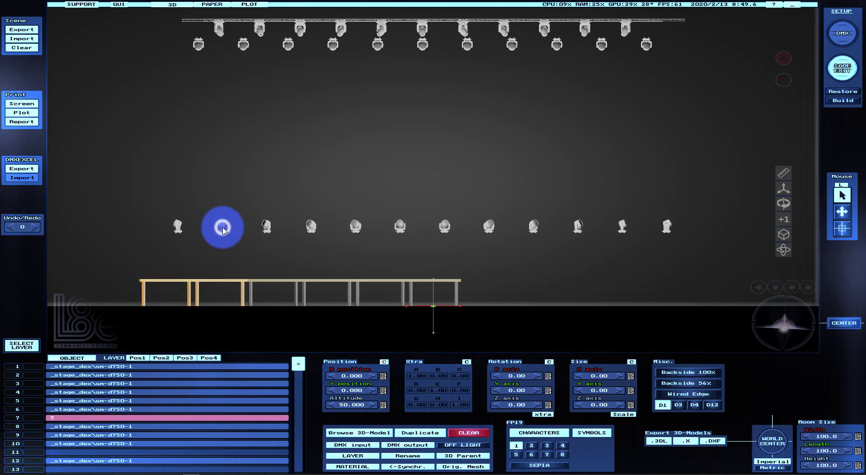
{"action": "left_click", "coordinate": [270, 227]}
{"action": "left_click", "coordinate": [319, 233]}
{"action": "left_click", "coordinate": [319, 233]}
{"action": "left_click", "coordinate": [319, 233]}
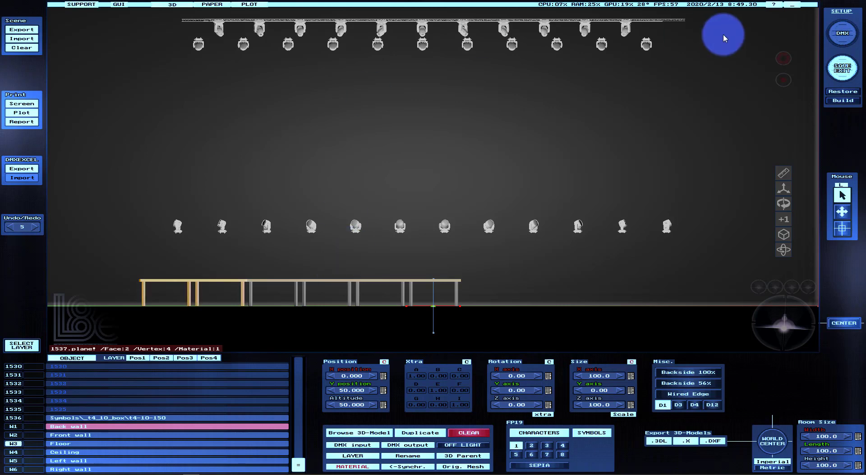
{"action": "left_click", "coordinate": [841, 70]}
{"action": "left_click", "coordinate": [752, 87]}
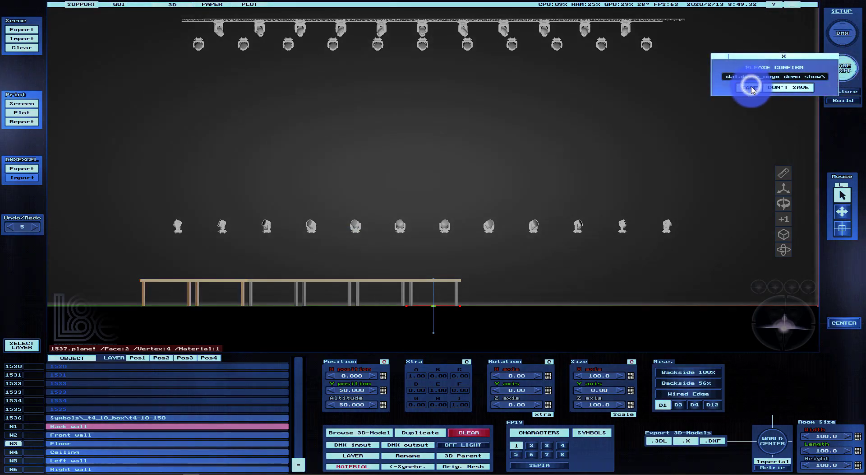
Open the DMX setup and select individual fixtures on and below the upper truss to inspect their patch.
{"action": "left_click", "coordinate": [837, 42]}
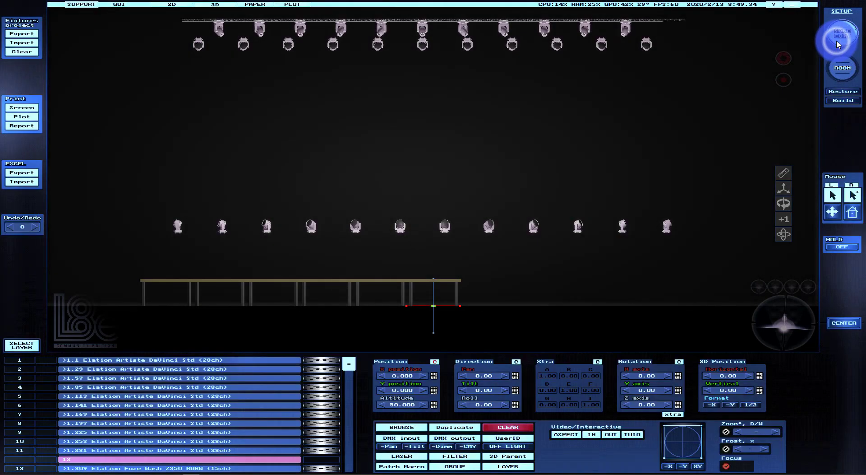
{"action": "left_click", "coordinate": [285, 45]}
{"action": "left_click", "coordinate": [302, 27]}
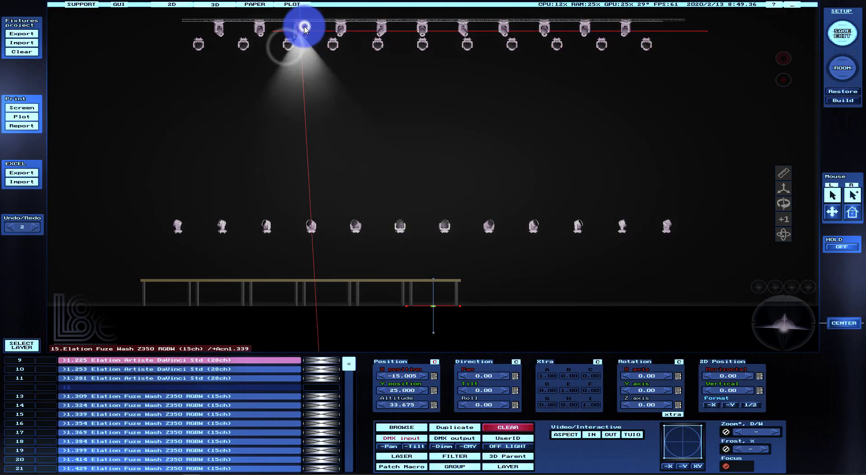
{"action": "left_click", "coordinate": [397, 105]}
Select the Elation Dartz 360 fixtures in the lower row one after another, ending with fixture 35, to inspect them.
{"action": "left_click", "coordinate": [354, 226]}
{"action": "left_click", "coordinate": [397, 225]}
{"action": "left_click", "coordinate": [435, 222]}
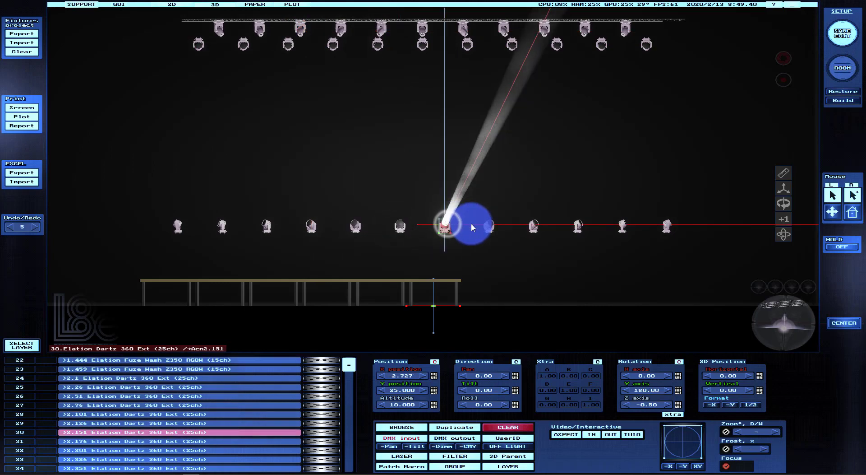
{"action": "left_click", "coordinate": [490, 223]}
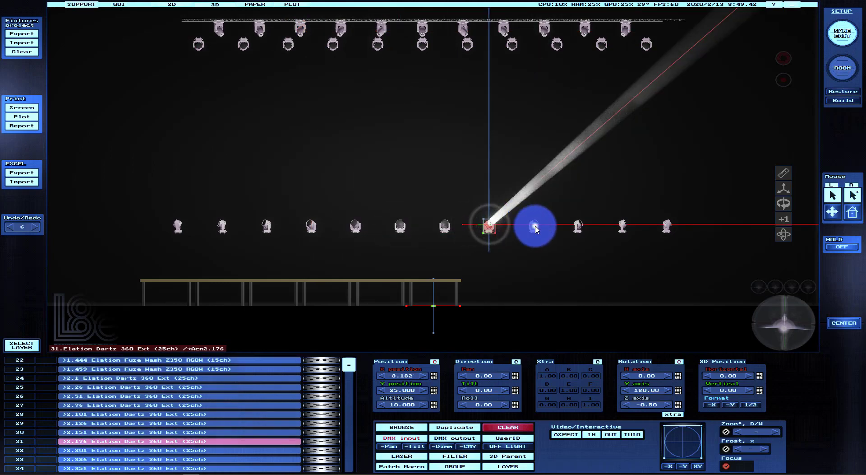
{"action": "left_click", "coordinate": [533, 224]}
{"action": "left_click", "coordinate": [579, 225]}
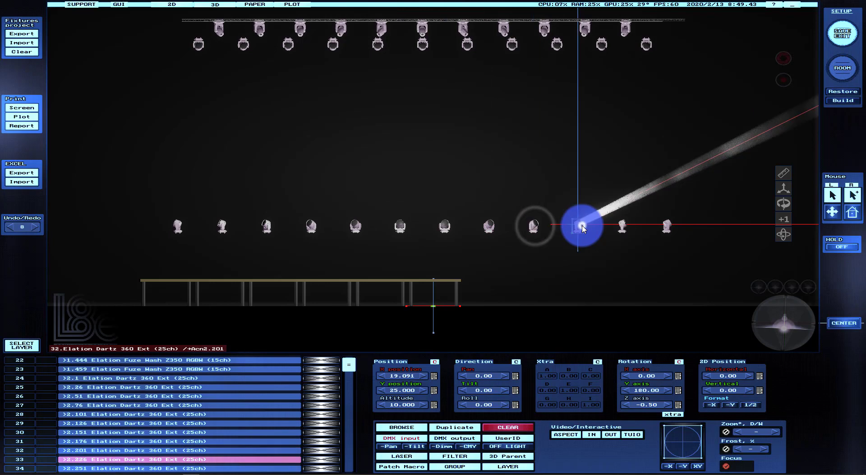
{"action": "left_click", "coordinate": [622, 224]}
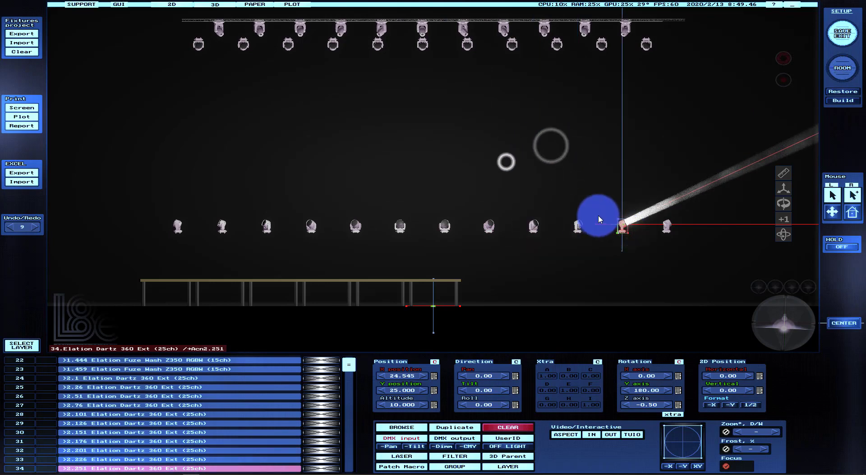
{"action": "left_click", "coordinate": [666, 226]}
{"action": "left_click", "coordinate": [620, 185]}
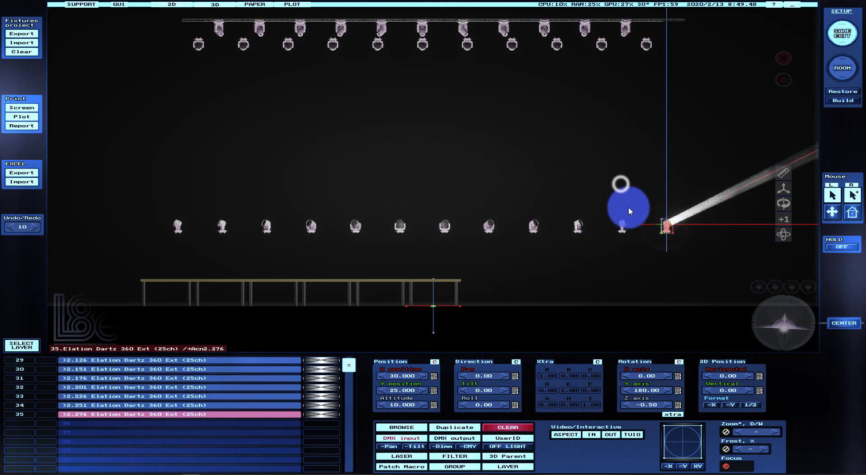
Look at the DMX output universes for fixture 35 and close the output window without applying anything.
{"action": "left_click", "coordinate": [447, 437]}
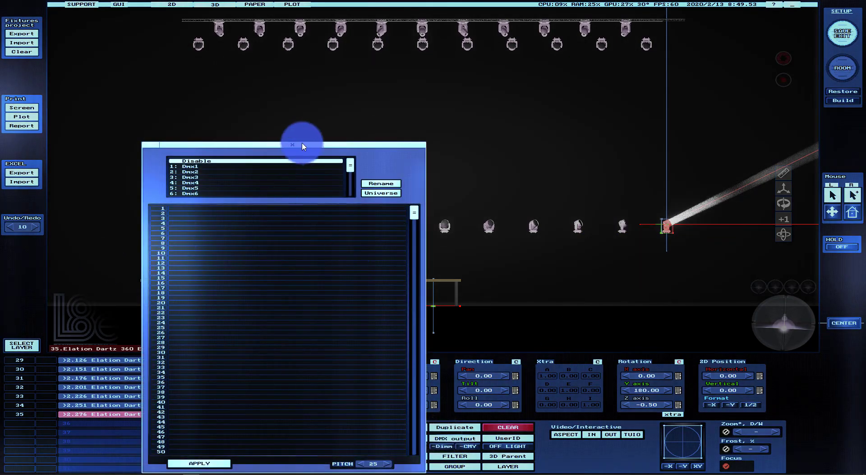
{"action": "left_click", "coordinate": [292, 145]}
{"action": "left_click", "coordinate": [476, 264]}
{"action": "left_click", "coordinate": [517, 289]}
{"action": "left_click", "coordinate": [601, 246]}
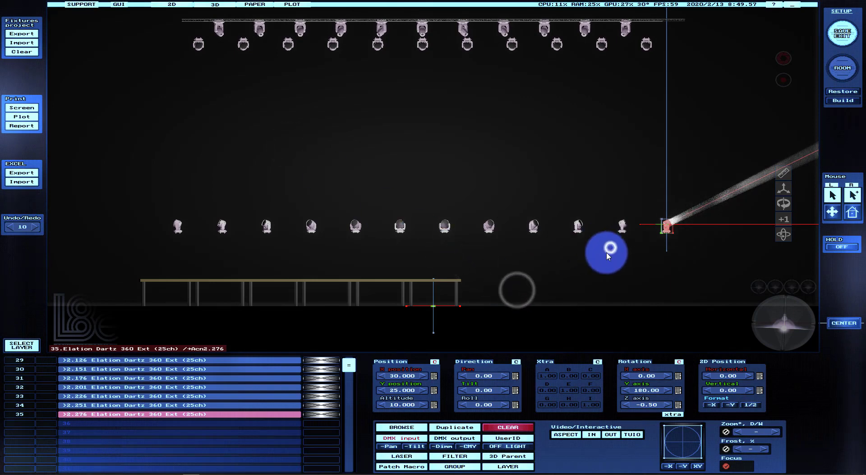
{"action": "left_click", "coordinate": [726, 169]}
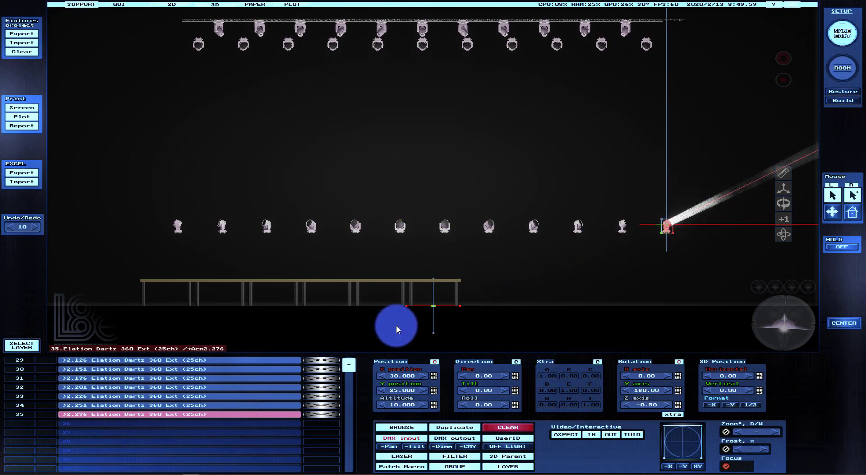
Apply the DMX input patch of fixture 35, Elation Dartz 360 Ext, at address 276 on universe Acn2 Hog_pc_output2.
{"action": "left_click_drag", "start_coordinate": [351, 365], "coordinate": [348, 355]}
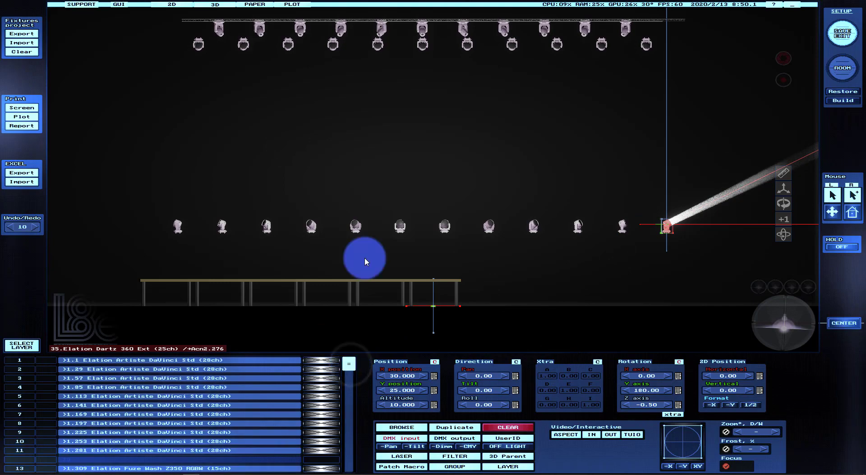
{"action": "left_click", "coordinate": [199, 111]}
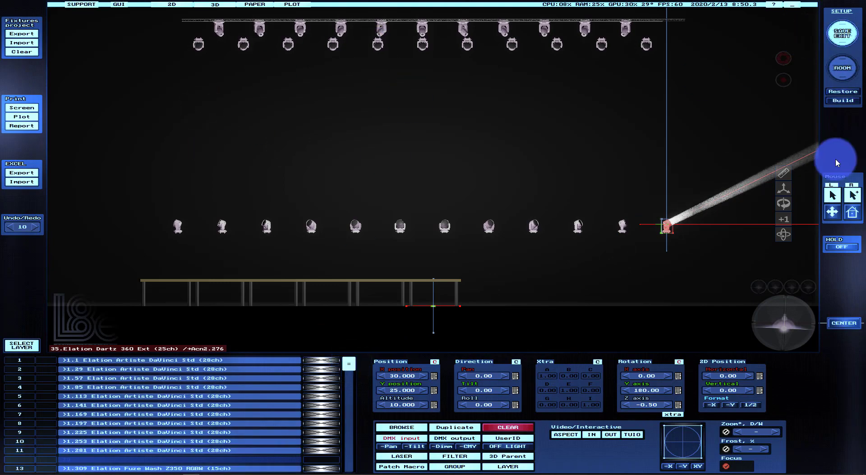
{"action": "left_click", "coordinate": [396, 440]}
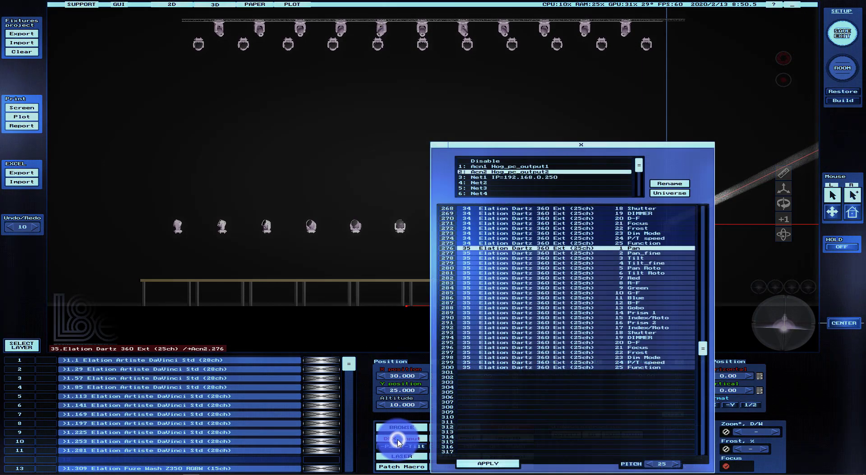
{"action": "left_click", "coordinate": [488, 462]}
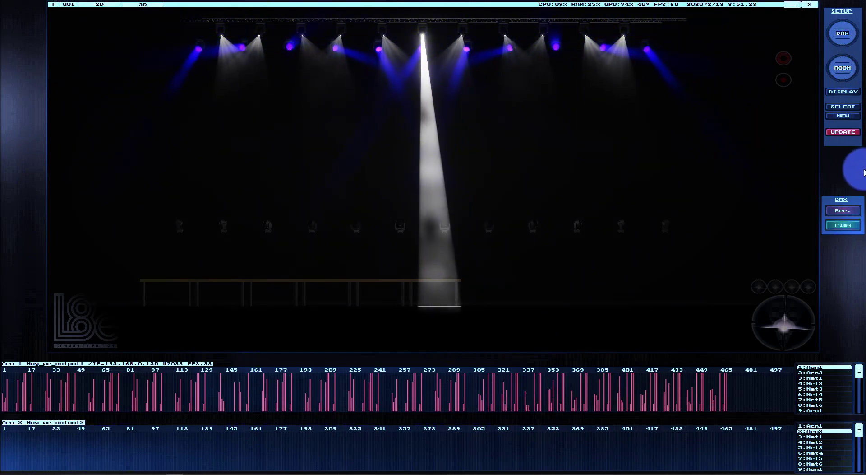
Review the list of files available for update and close it without downloading.
{"action": "left_click", "coordinate": [838, 132]}
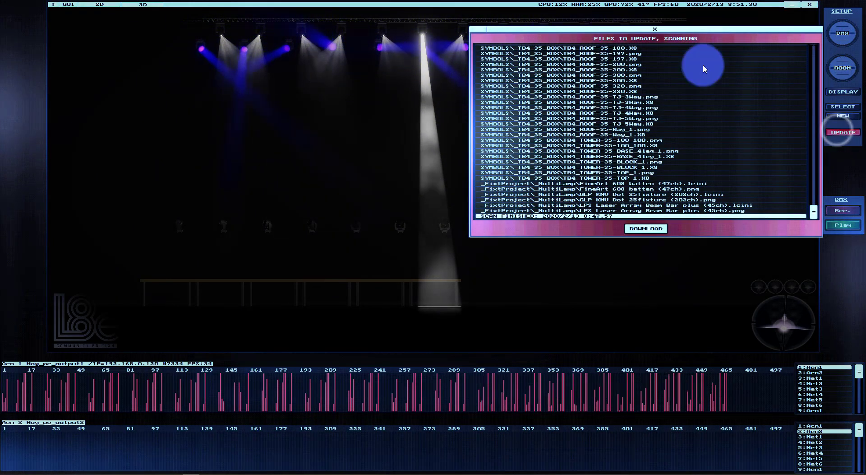
{"action": "mouse_move", "coordinate": [813, 210]}
{"action": "left_mouse_down"}
{"action": "mouse_move", "coordinate": [807, 47]}
{"action": "mouse_move", "coordinate": [819, 123]}
{"action": "mouse_move", "coordinate": [814, 217]}
{"action": "left_mouse_up"}
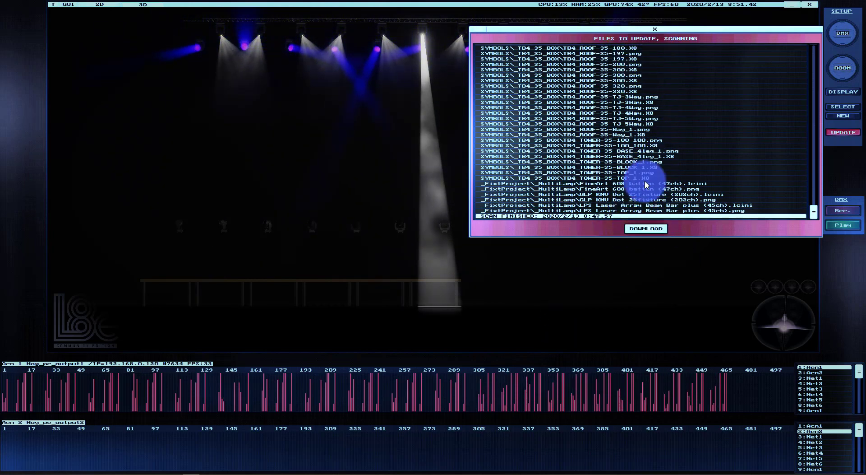
{"action": "left_click", "coordinate": [656, 31]}
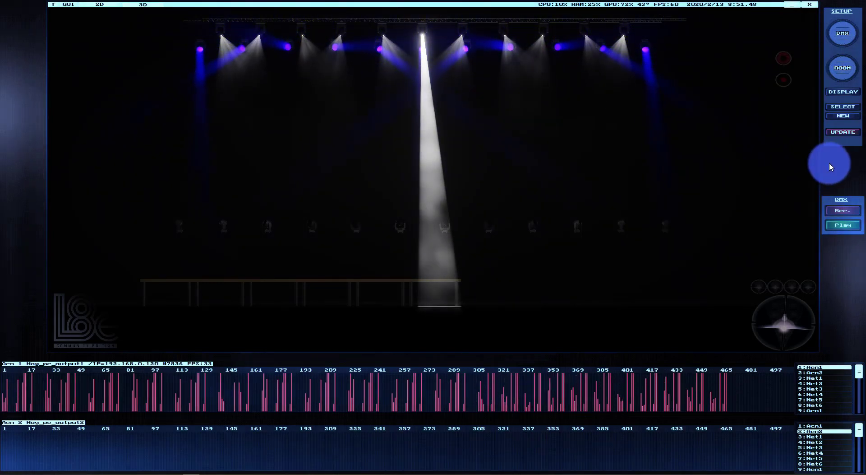
Return to the DMX setup, select fixture 13, Elation Fuze Wash Z350, and look through the patched fixture list.
{"action": "left_click", "coordinate": [850, 41]}
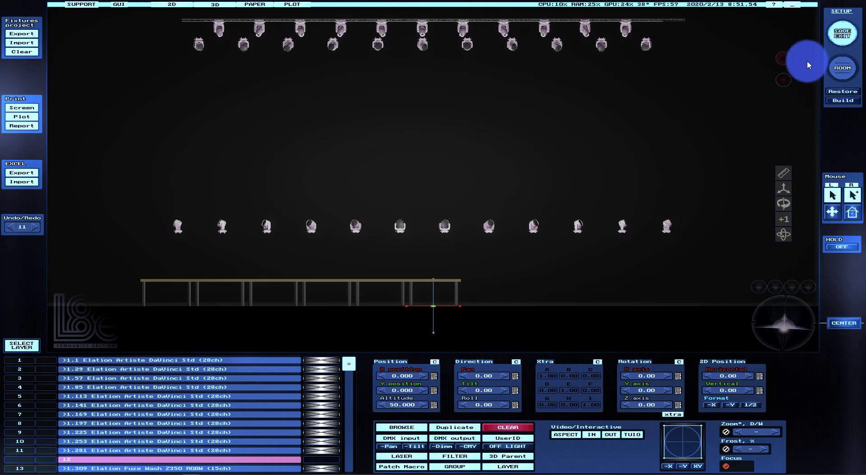
{"action": "left_click", "coordinate": [199, 46]}
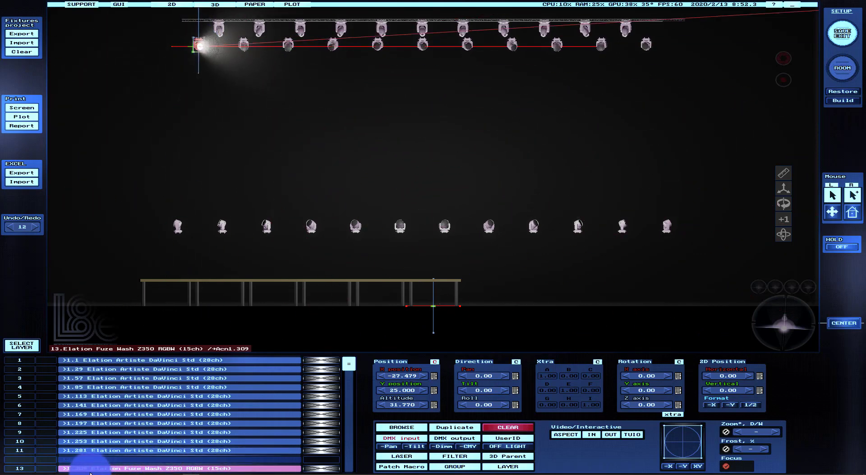
{"action": "scroll", "coordinate": [118, 470], "scroll_direction": "down", "scroll_amount": 5}
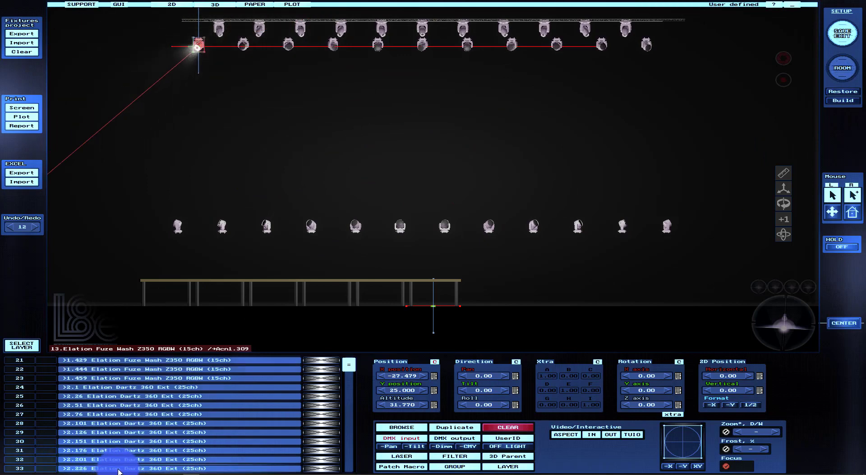
{"action": "scroll", "coordinate": [112, 429], "scroll_direction": "up", "scroll_amount": 5}
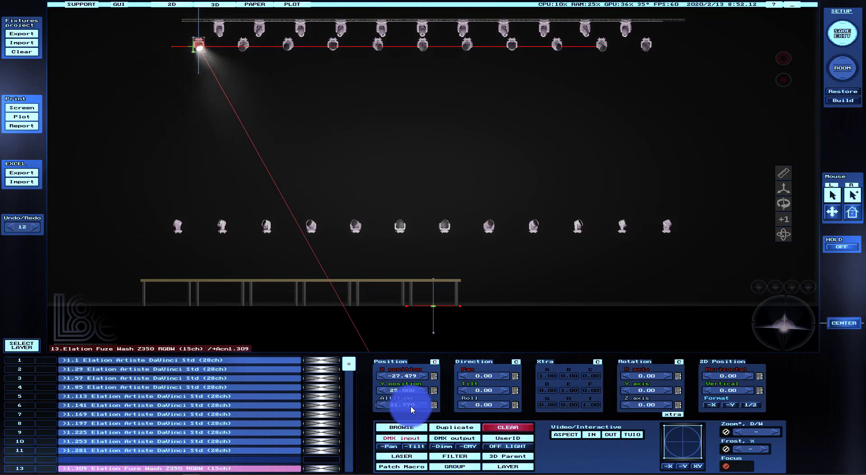
Open the fixture library for fixture 13 and look through its System categories, including Fixed, Projector, No_Light and Patend.
{"action": "left_click", "coordinate": [402, 427]}
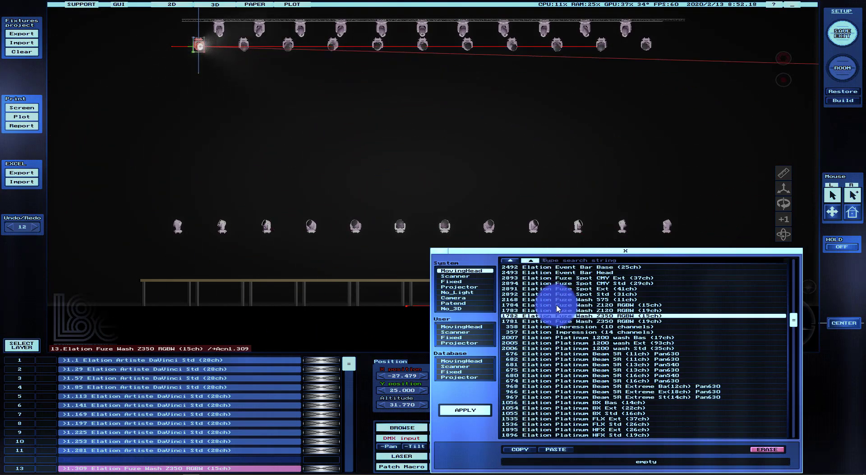
{"action": "left_click", "coordinate": [455, 277]}
{"action": "left_click", "coordinate": [455, 282]}
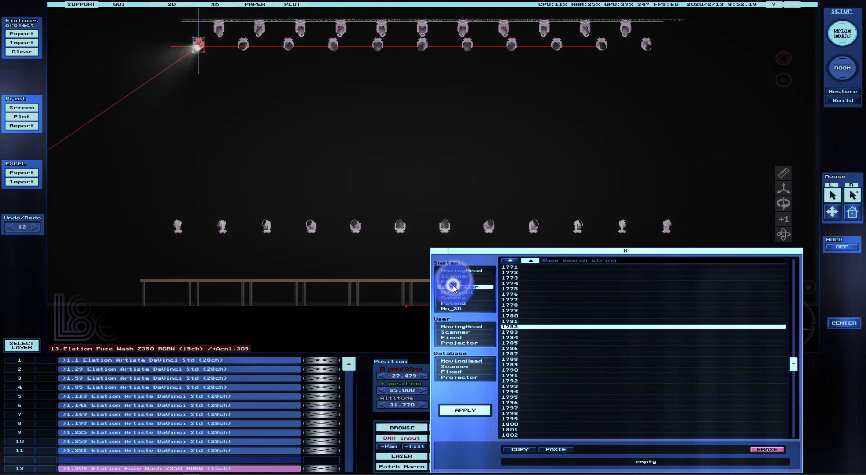
{"action": "left_click", "coordinate": [453, 276]}
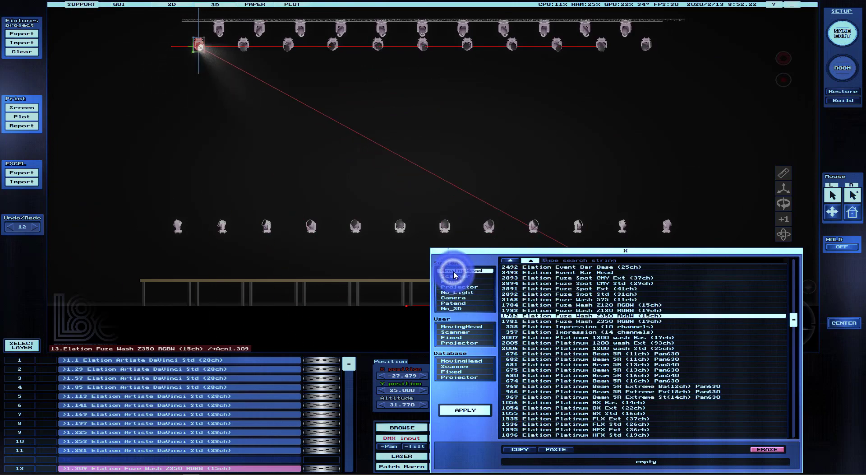
{"action": "left_click", "coordinate": [458, 280]}
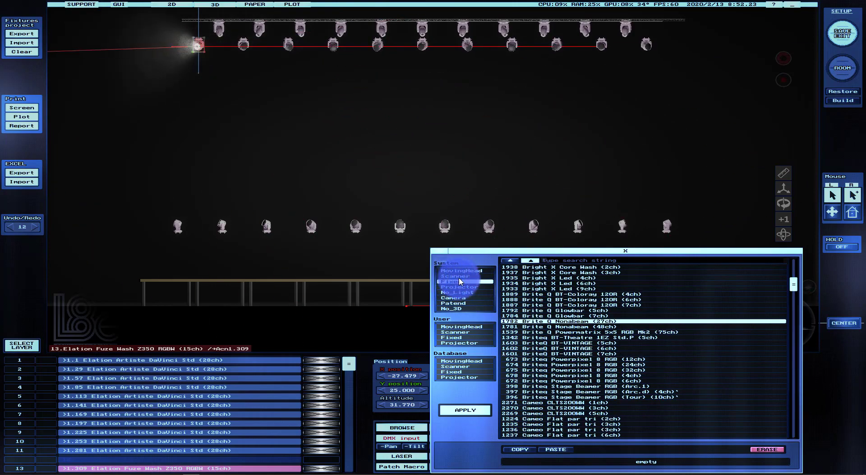
{"action": "left_click", "coordinate": [460, 276]}
{"action": "left_click", "coordinate": [459, 281]}
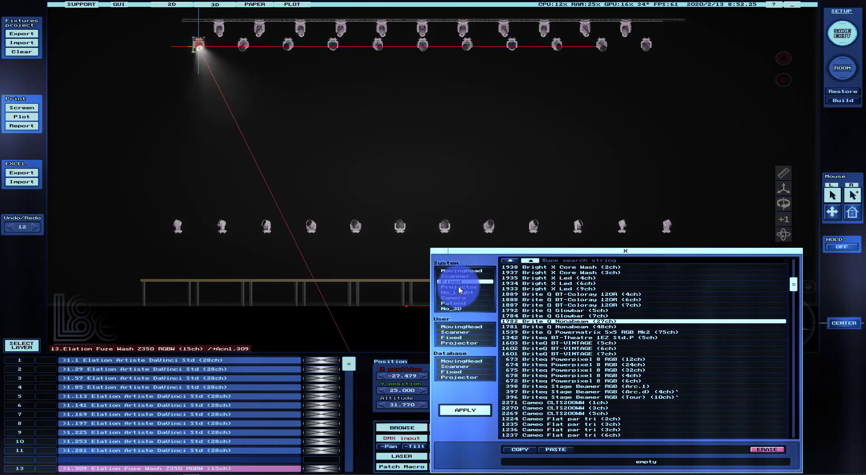
{"action": "left_click", "coordinate": [460, 288]}
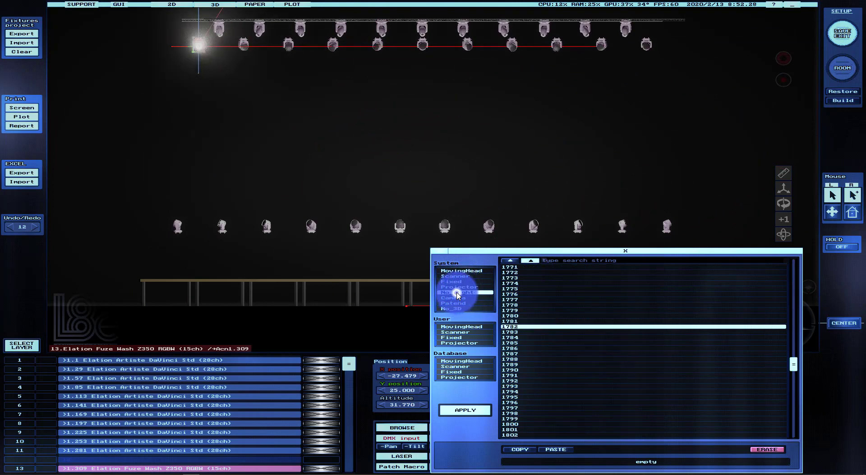
{"action": "left_click", "coordinate": [457, 303]}
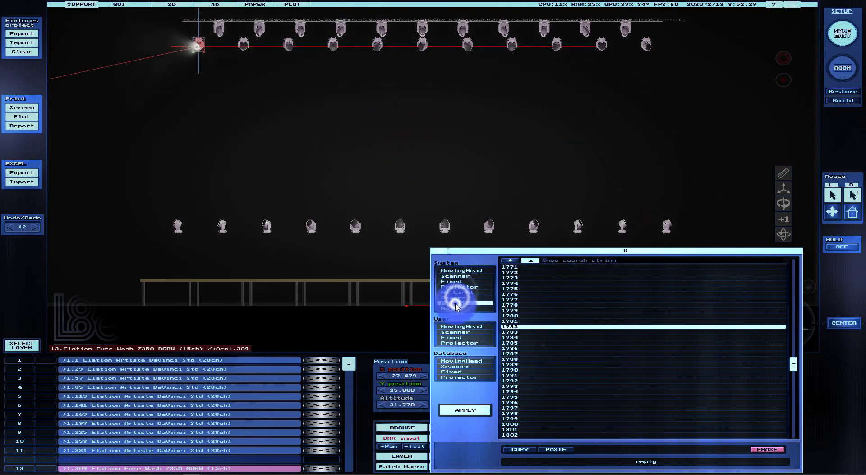
Return to the System MovingHead category and apply the Elation Fuze Wash Z350 RGBW (15ch) driver to fixture 13, accepting the driver change.
{"action": "left_click", "coordinate": [467, 271]}
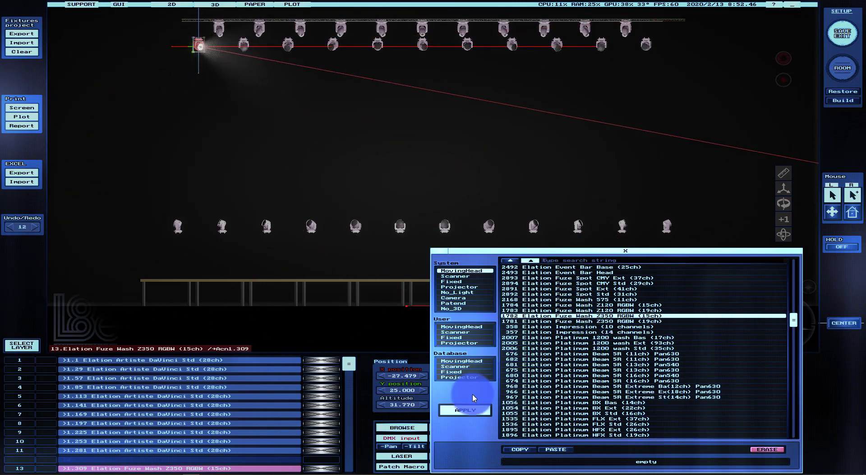
{"action": "left_click", "coordinate": [468, 410]}
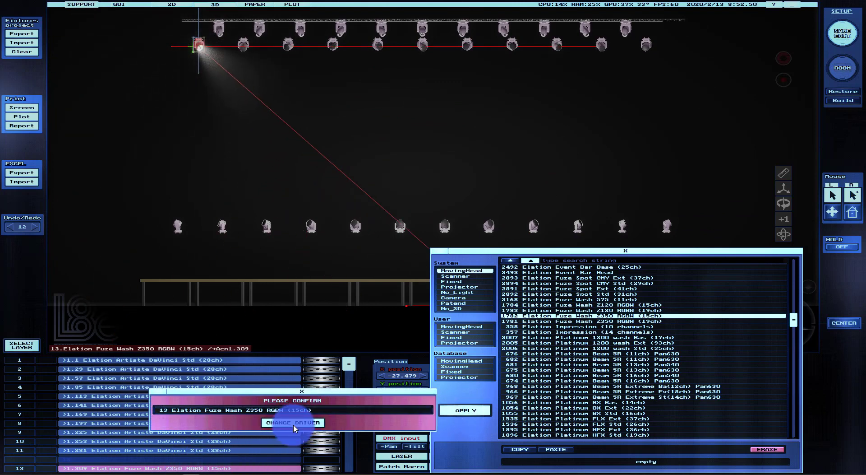
{"action": "left_click", "coordinate": [296, 421]}
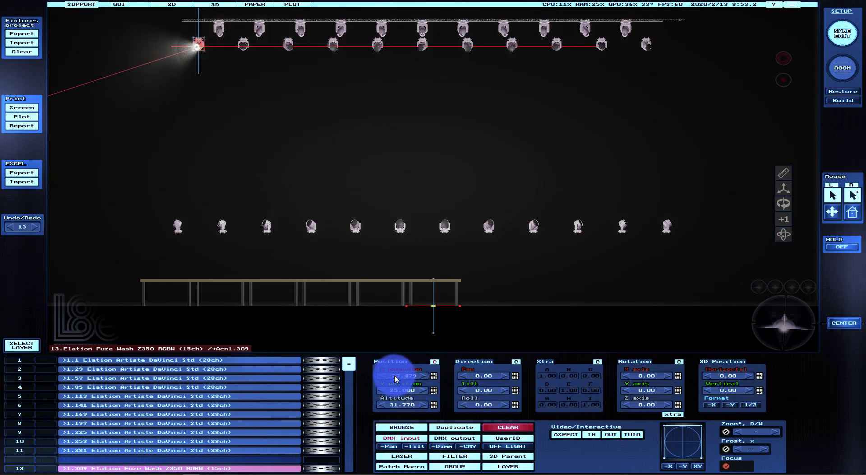
Set fixture 13's X position to -27.760 and Y position to 30.000, and view its keystone and corner correction settings.
{"action": "left_click_drag", "start_coordinate": [395, 375], "coordinate": [409, 381]}
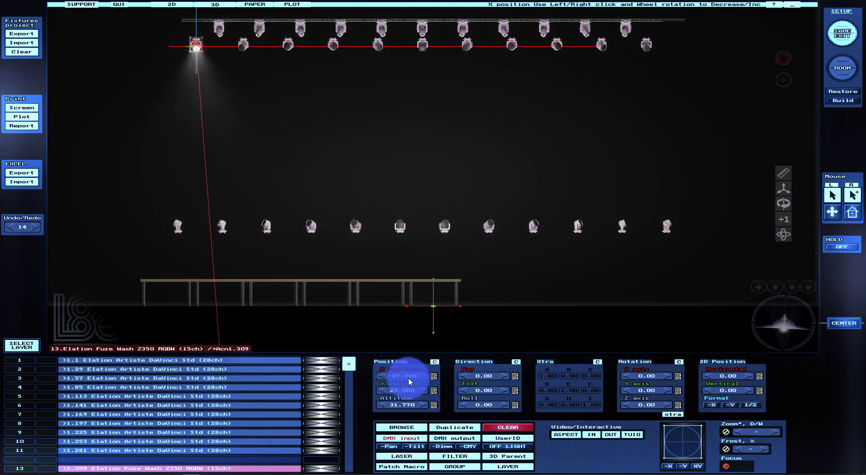
{"action": "scroll", "coordinate": [415, 392], "scroll_direction": "up", "scroll_amount": 1}
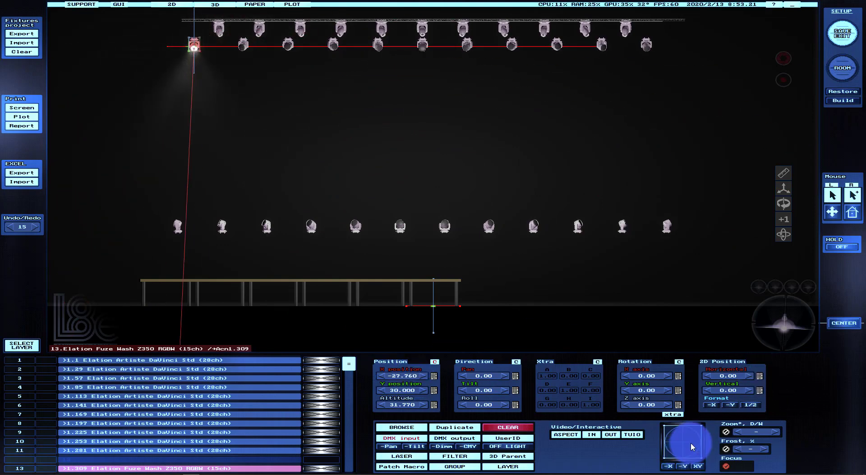
{"action": "left_click", "coordinate": [697, 458]}
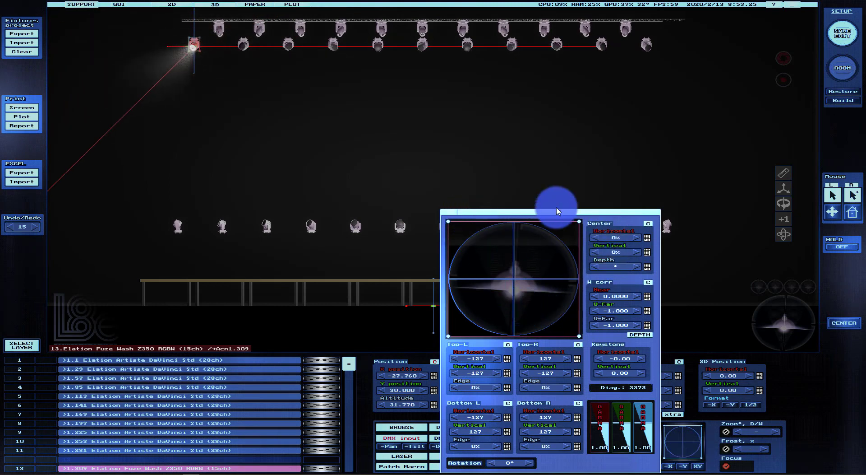
{"action": "left_click", "coordinate": [559, 212]}
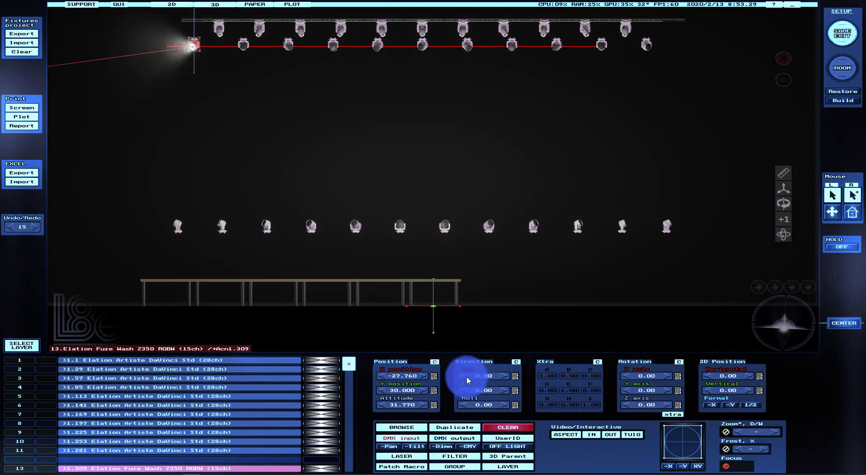
Select fixture 16 and then fixture 14 directly in the stage view, in the second row of hanging Fuze Wash fixtures.
{"action": "left_click_drag", "start_coordinate": [233, 65], "coordinate": [161, 42]}
{"action": "left_click", "coordinate": [706, 55]}
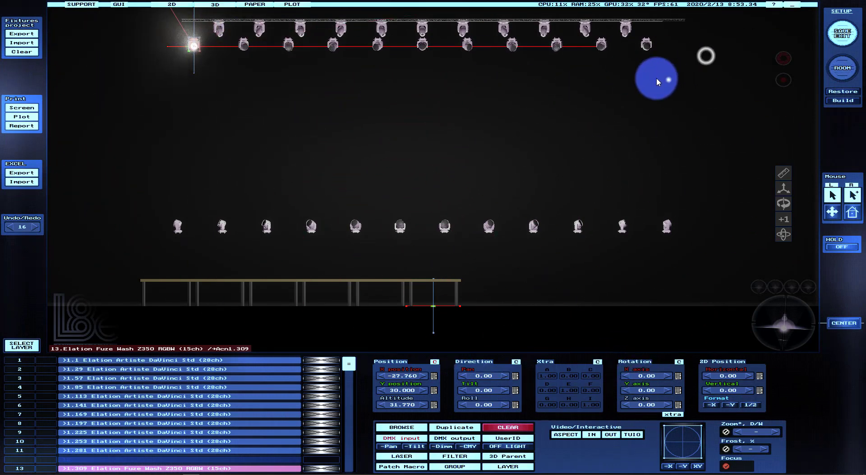
{"action": "left_click", "coordinate": [668, 79]}
{"action": "left_click", "coordinate": [334, 45]}
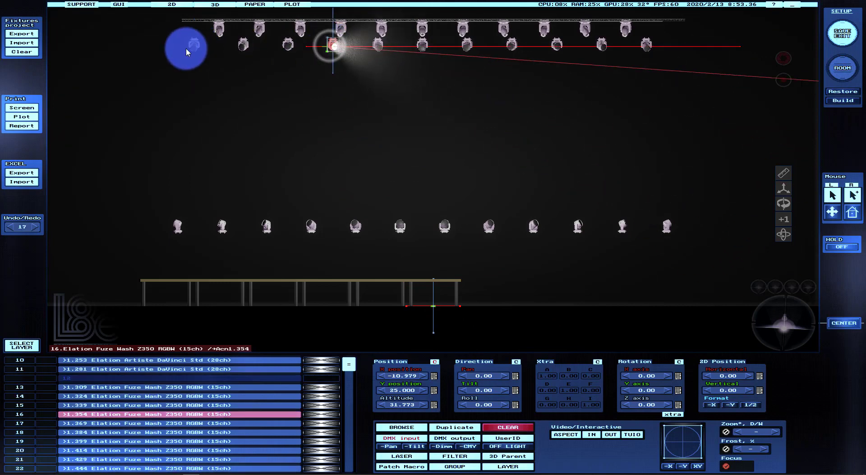
{"action": "left_click", "coordinate": [240, 47]}
{"action": "left_click", "coordinate": [424, 101]}
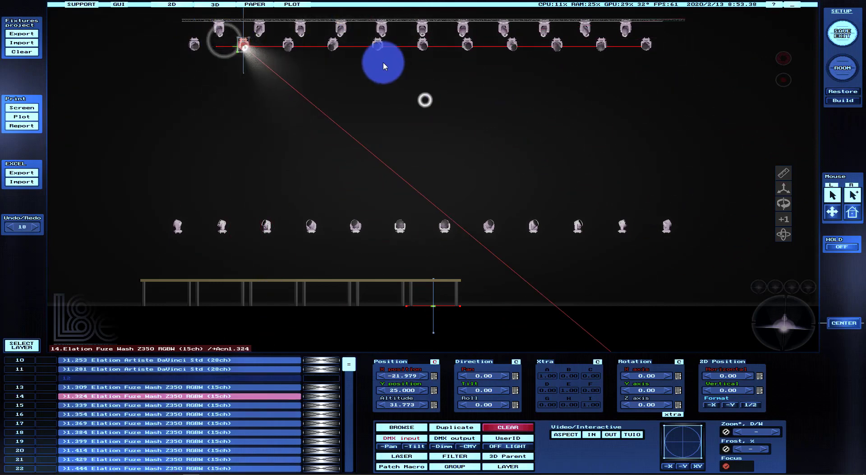
{"action": "left_click", "coordinate": [618, 72]}
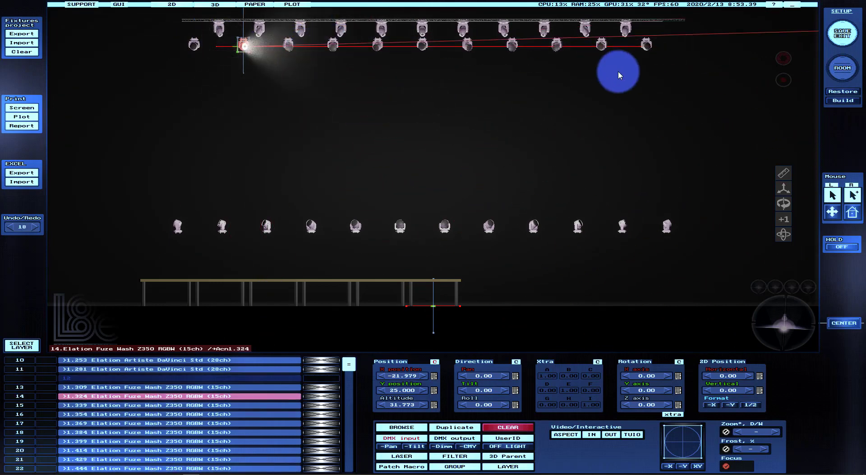
{"action": "left_click", "coordinate": [666, 54]}
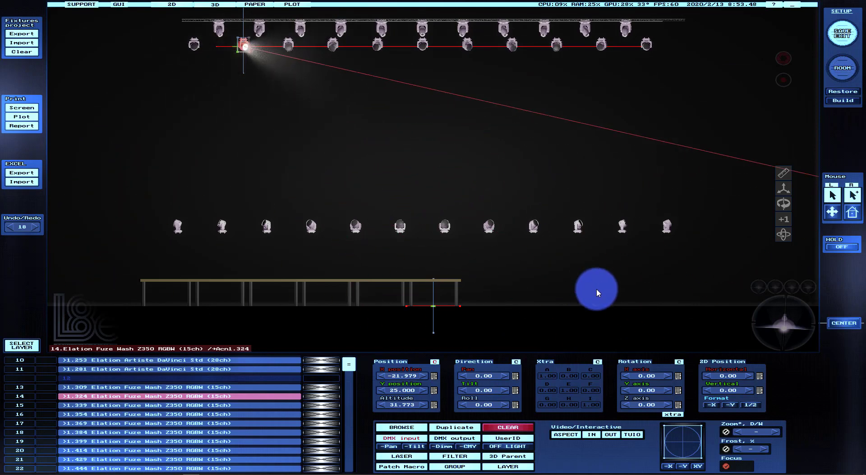
Save the DMX setup and exit to the live visualization of the show.
{"action": "left_click", "coordinate": [835, 44]}
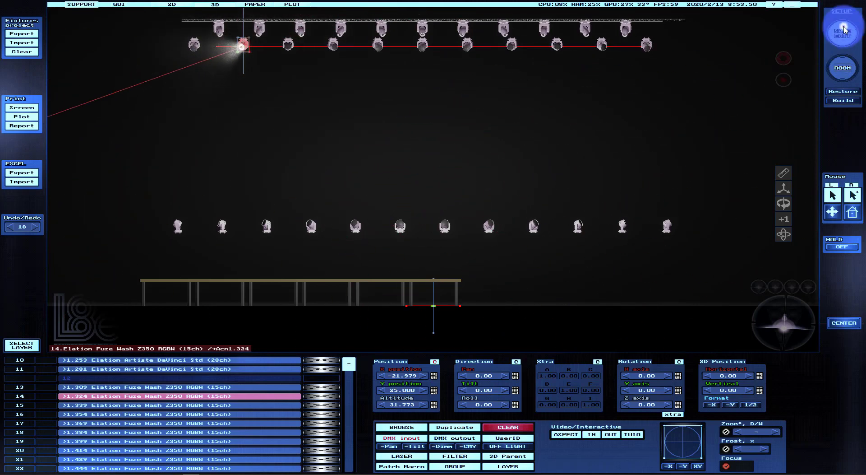
{"action": "left_click", "coordinate": [749, 51]}
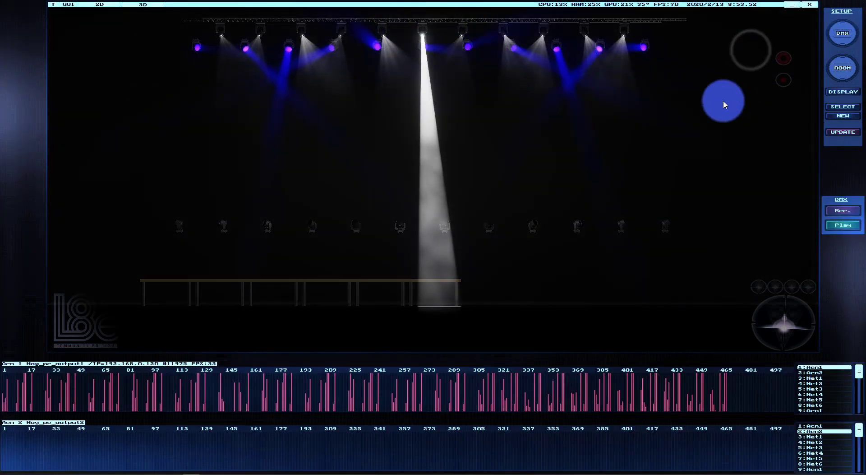
{"action": "left_click", "coordinate": [631, 165]}
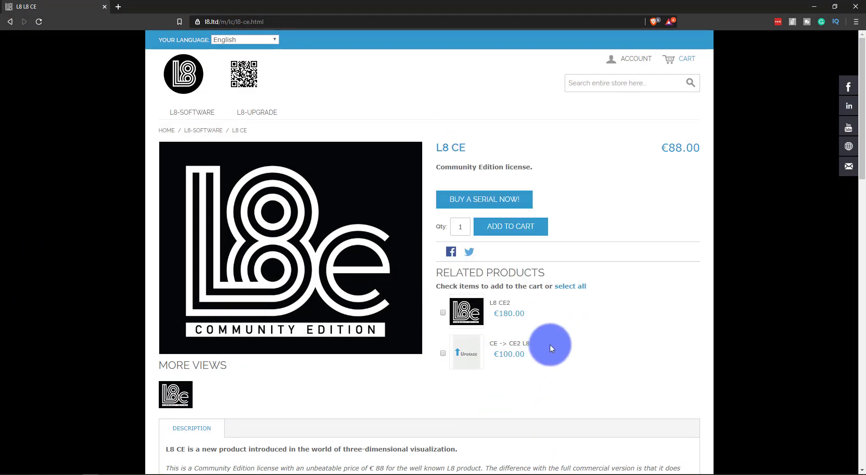
In the browser, examine the L8 CE product page for its price, description, fixture and universe limits, features and hardware requirements.
{"action": "left_click_drag", "start_coordinate": [667, 149], "coordinate": [701, 149]}
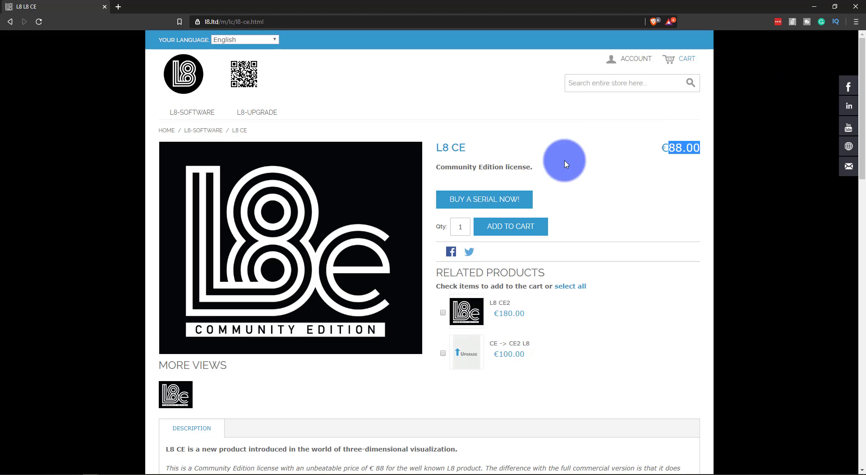
{"action": "scroll", "coordinate": [566, 149], "scroll_direction": "down", "scroll_amount": 1}
{"action": "scroll", "coordinate": [681, 113], "scroll_direction": "down", "scroll_amount": 5}
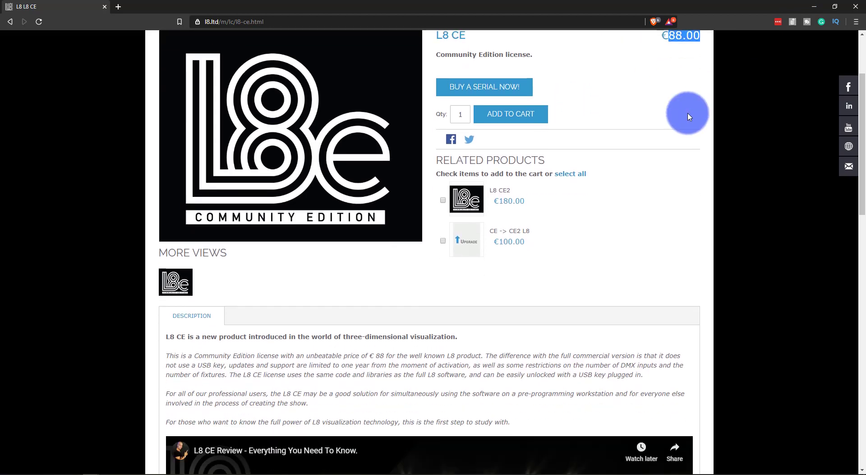
{"action": "scroll", "coordinate": [425, 209], "scroll_direction": "down", "scroll_amount": 4}
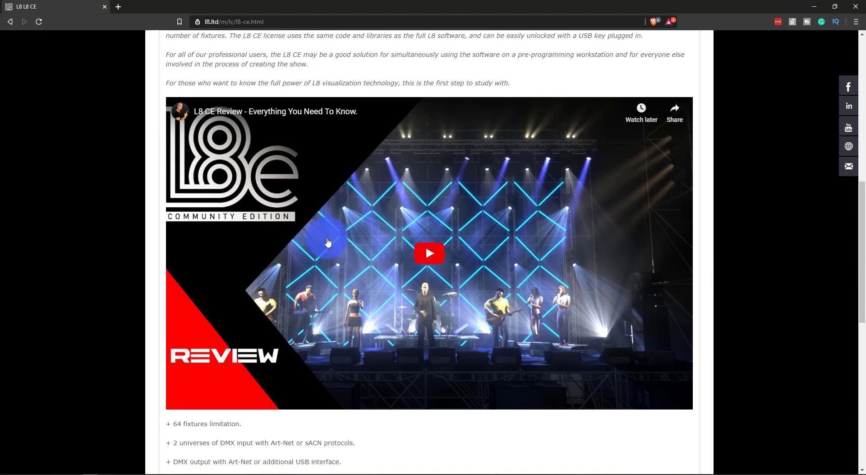
{"action": "scroll", "coordinate": [460, 233], "scroll_direction": "down", "scroll_amount": 6}
{"action": "mouse_move", "coordinate": [174, 152]}
{"action": "left_mouse_down"}
{"action": "mouse_move", "coordinate": [368, 177]}
{"action": "mouse_move", "coordinate": [167, 153]}
{"action": "left_mouse_up"}
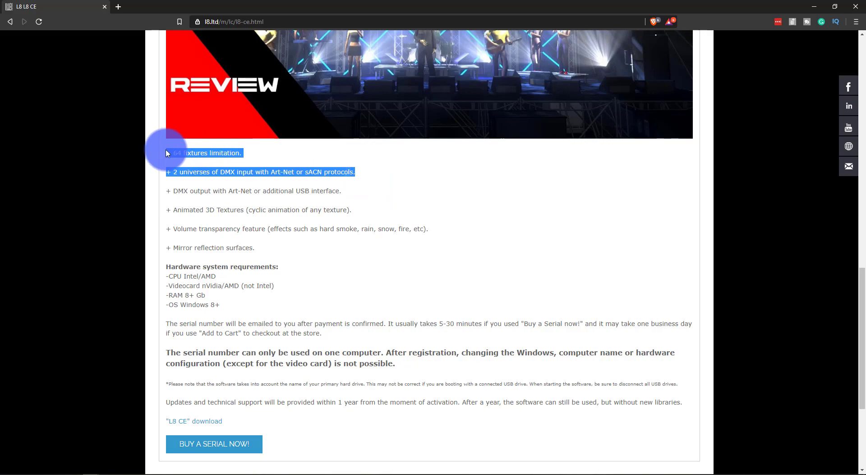
{"action": "scroll", "coordinate": [208, 160], "scroll_direction": "up", "scroll_amount": 13}
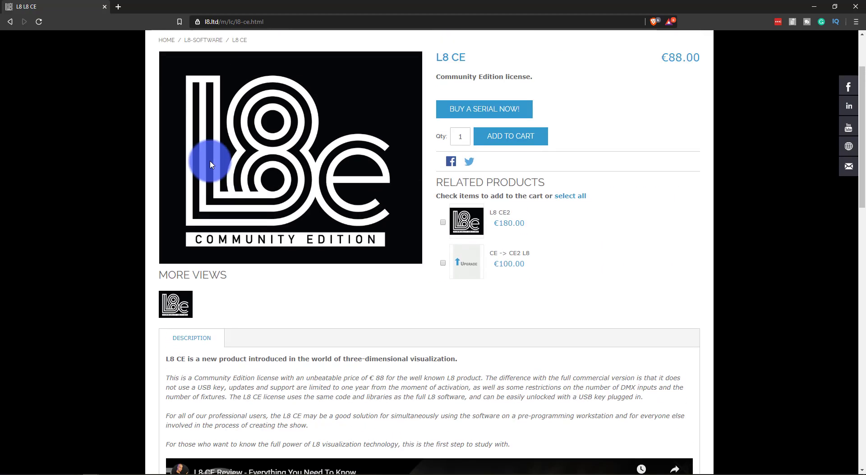
{"action": "scroll", "coordinate": [638, 72], "scroll_direction": "down", "scroll_amount": 13}
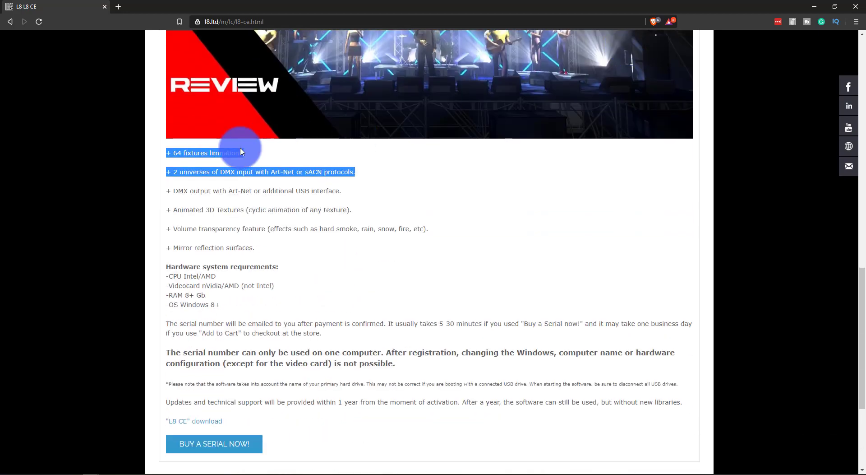
{"action": "left_click_drag", "start_coordinate": [173, 190], "coordinate": [425, 289]}
{"action": "left_click", "coordinate": [409, 286]}
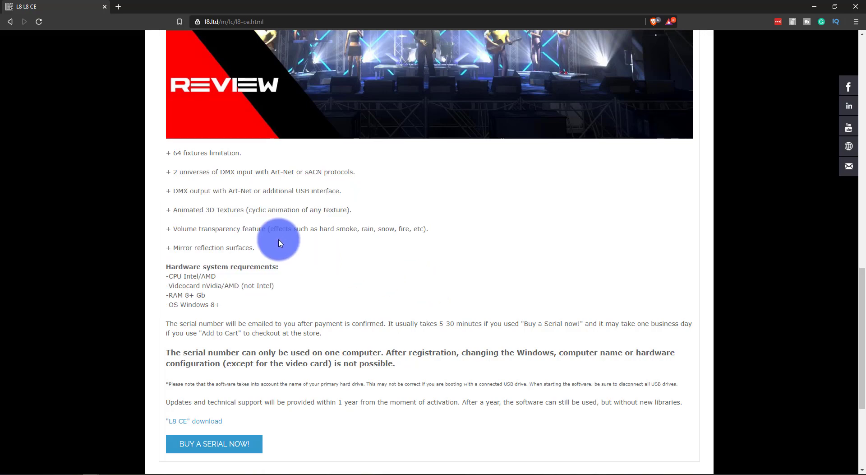
Open the related L8 CE2 product page and examine its fixture limit, DMX input universes, laser inputs and other features.
{"action": "scroll", "coordinate": [278, 243], "scroll_direction": "up", "scroll_amount": 15}
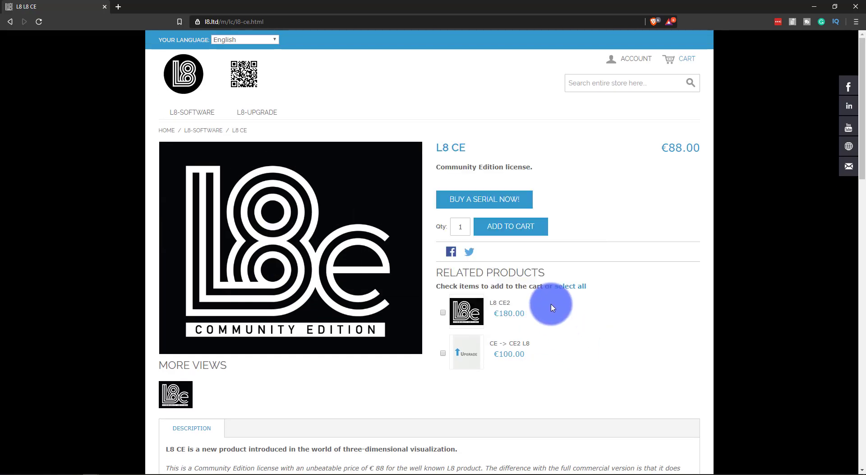
{"action": "scroll", "coordinate": [553, 305], "scroll_direction": "down", "scroll_amount": 2}
{"action": "scroll", "coordinate": [555, 304], "scroll_direction": "up", "scroll_amount": 1}
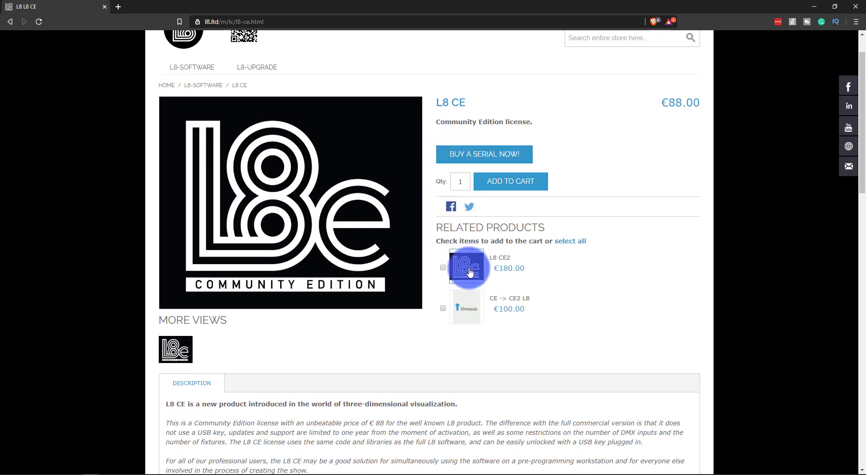
{"action": "left_click", "coordinate": [470, 270]}
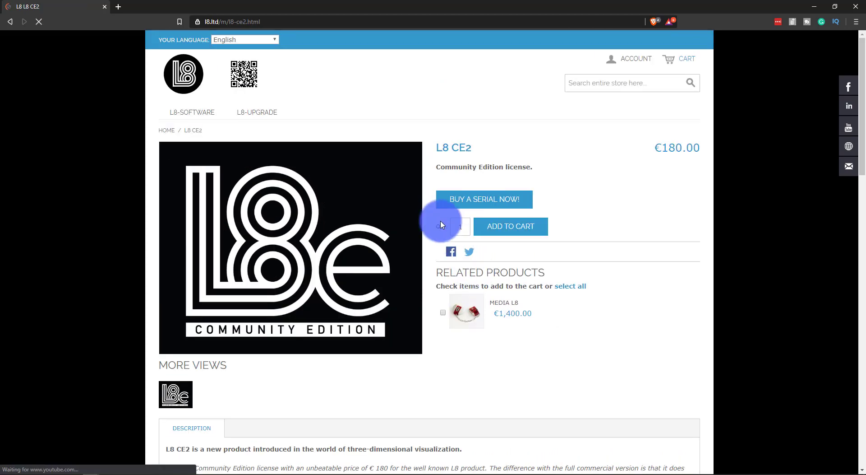
{"action": "scroll", "coordinate": [496, 189], "scroll_direction": "down", "scroll_amount": 2}
{"action": "scroll", "coordinate": [496, 189], "scroll_direction": "down", "scroll_amount": 10}
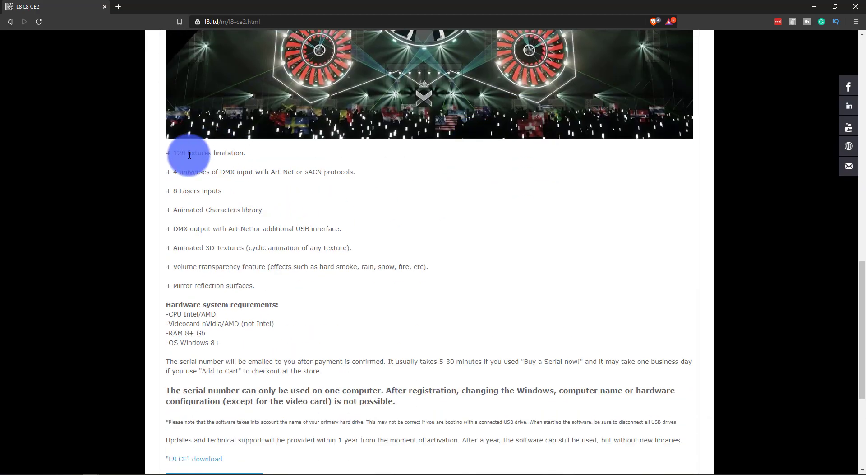
{"action": "left_click_drag", "start_coordinate": [167, 152], "coordinate": [363, 186]}
{"action": "triple_click", "coordinate": [328, 195]}
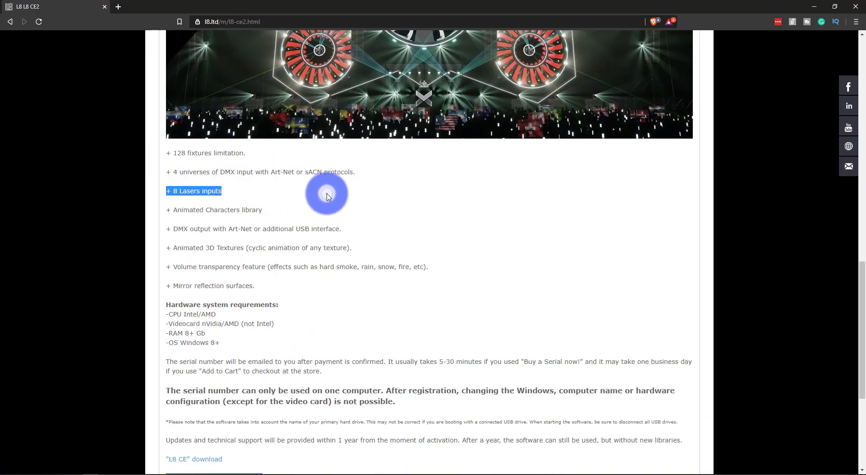
{"action": "scroll", "coordinate": [325, 190], "scroll_direction": "up", "scroll_amount": 15}
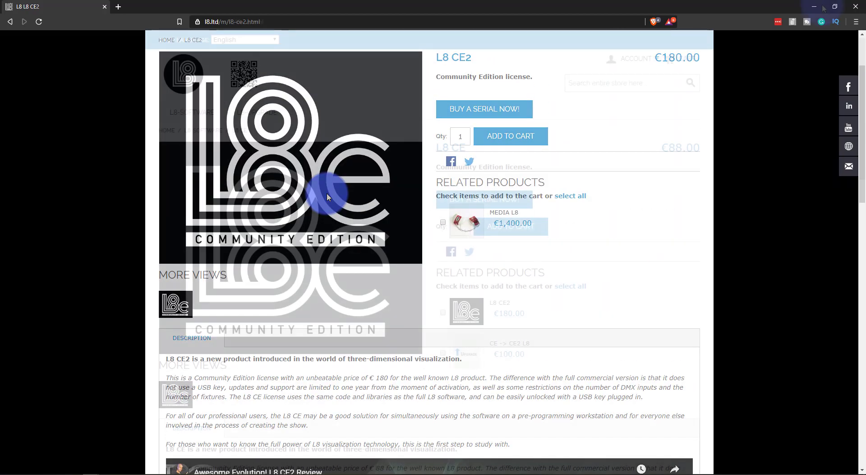